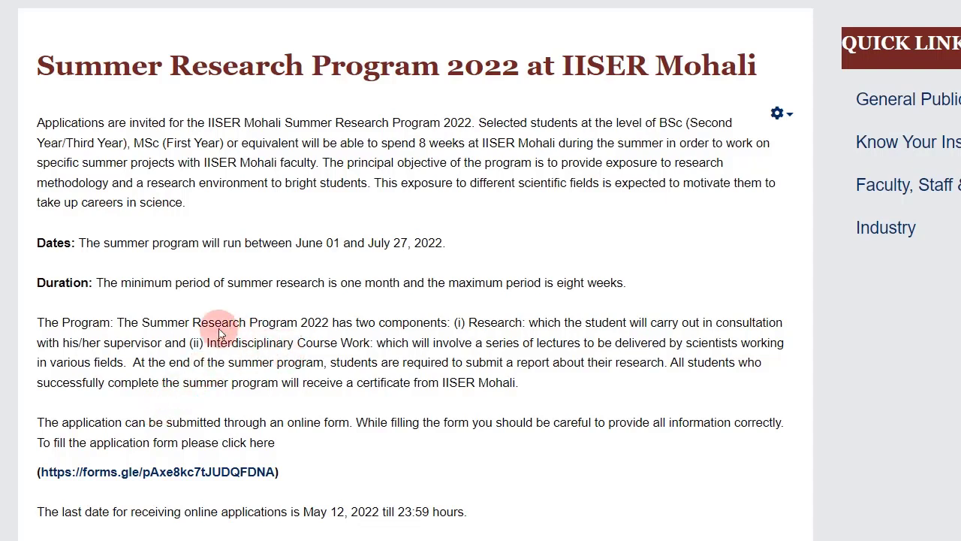
scroll(204, 333, "down", 1)
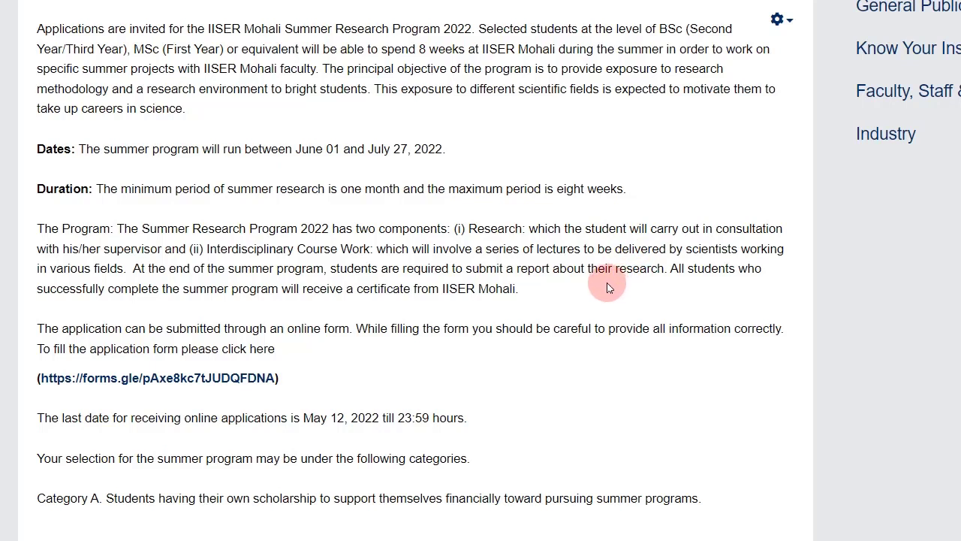
scroll(609, 287, "down", 2)
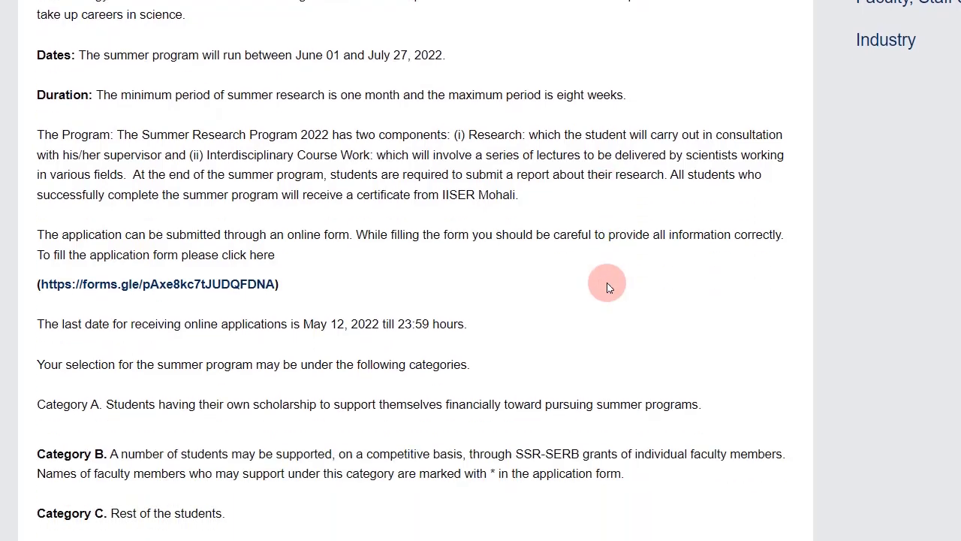
scroll(608, 287, "down", 4)
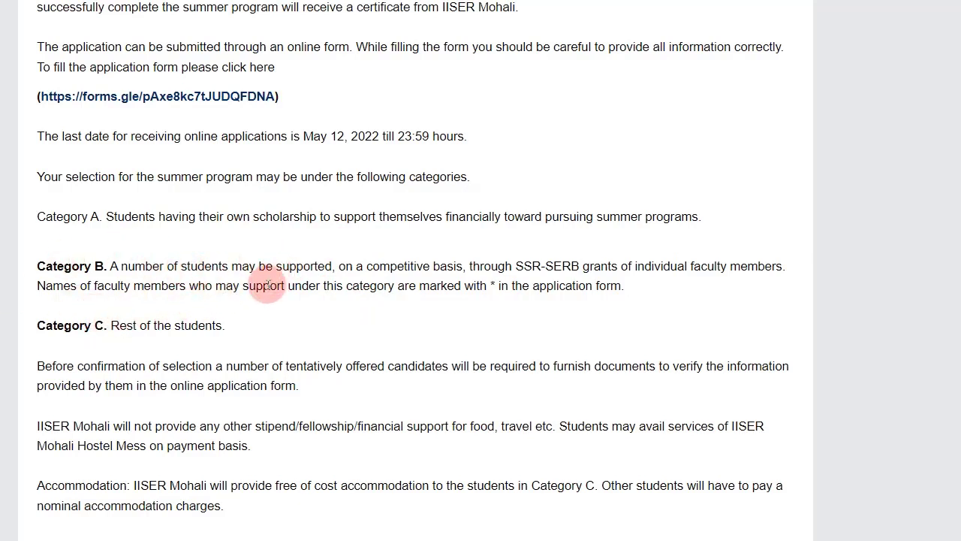
- Scroll the IISER Mohali page to the bottom and back up to the application form link
scroll(307, 315, "down", 2)
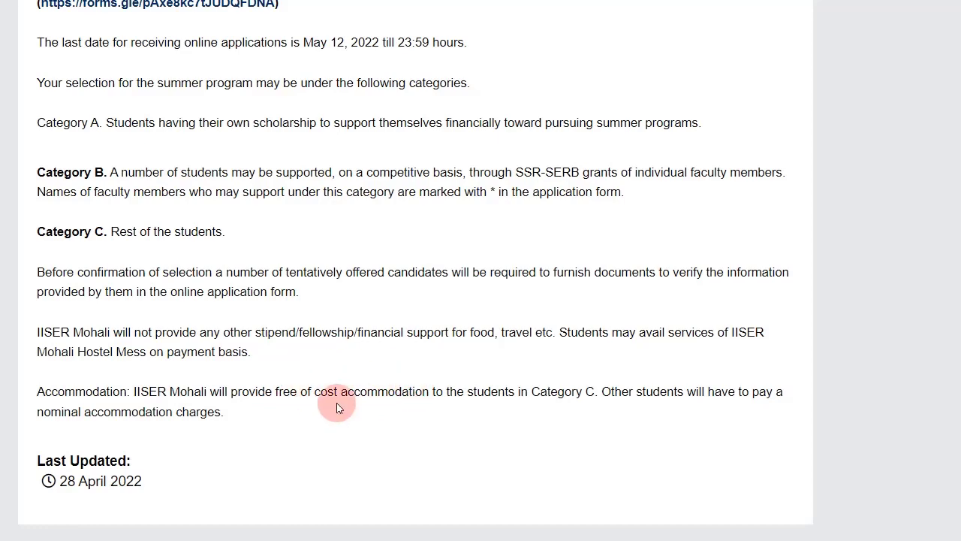
scroll(337, 407, "up", 5)
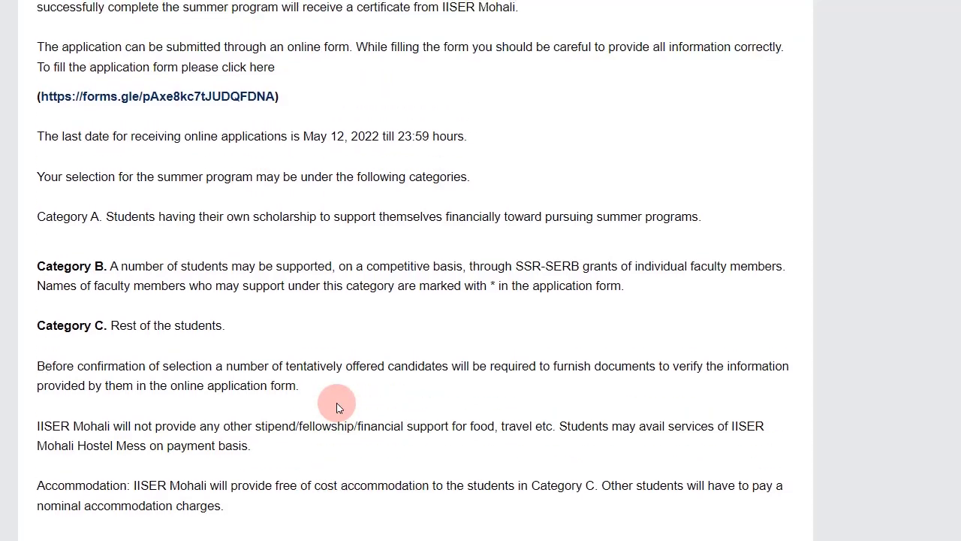
scroll(337, 406, "up", 4)
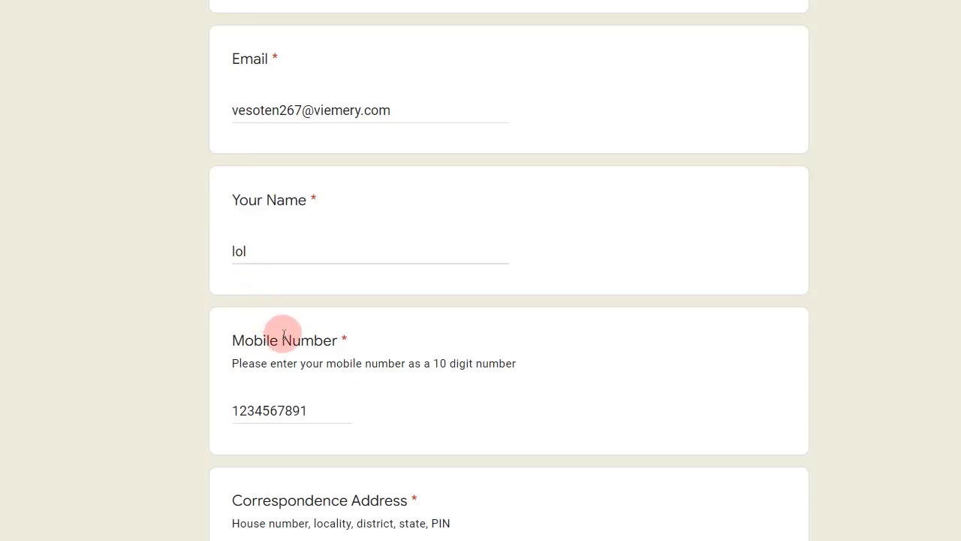
- Review the BSc, Second Year and Chemistry answers, then continue to the Performance Record section
scroll(315, 413, "down", 1)
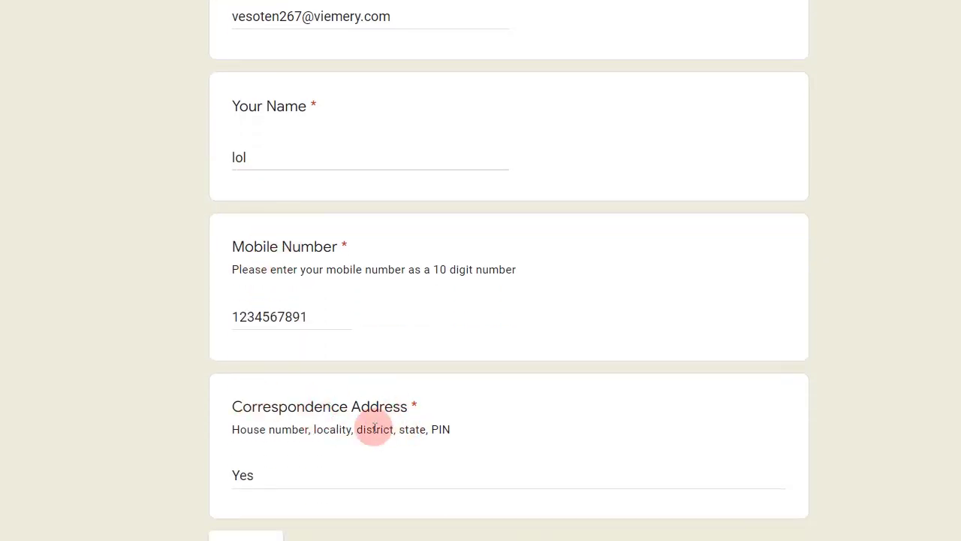
scroll(317, 429, "down", 1)
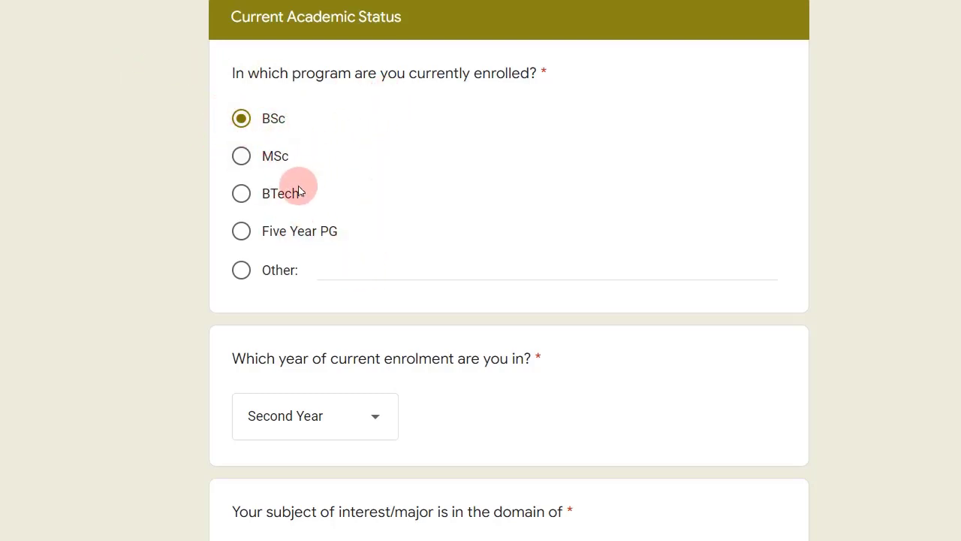
scroll(312, 232, "down", 1)
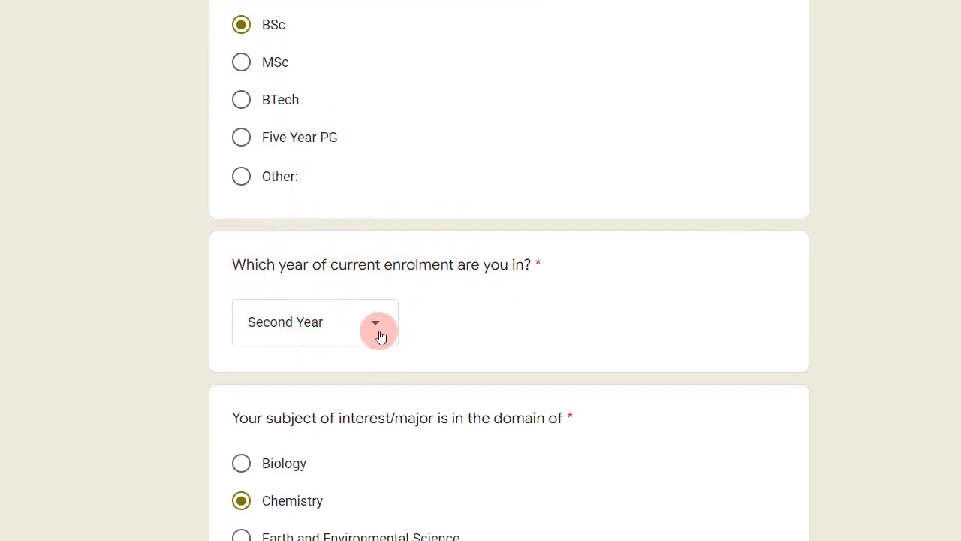
scroll(378, 332, "down", 1)
scroll(380, 328, "down", 1)
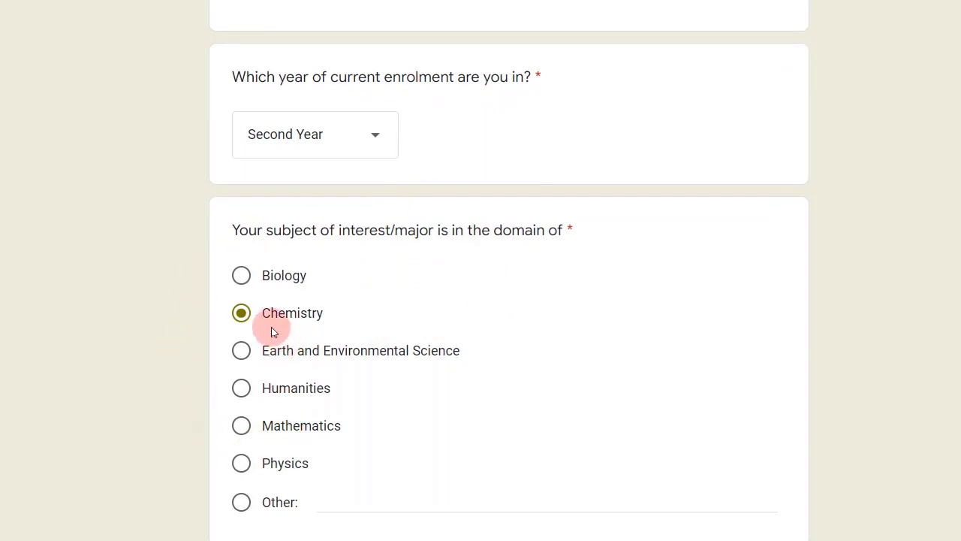
scroll(304, 330, "down", 1)
scroll(310, 338, "down", 1)
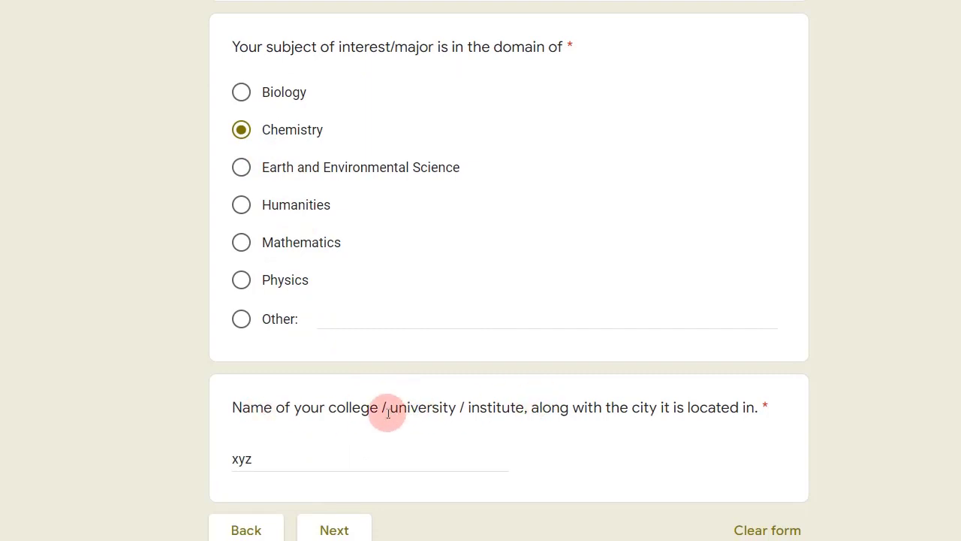
left_click(334, 530)
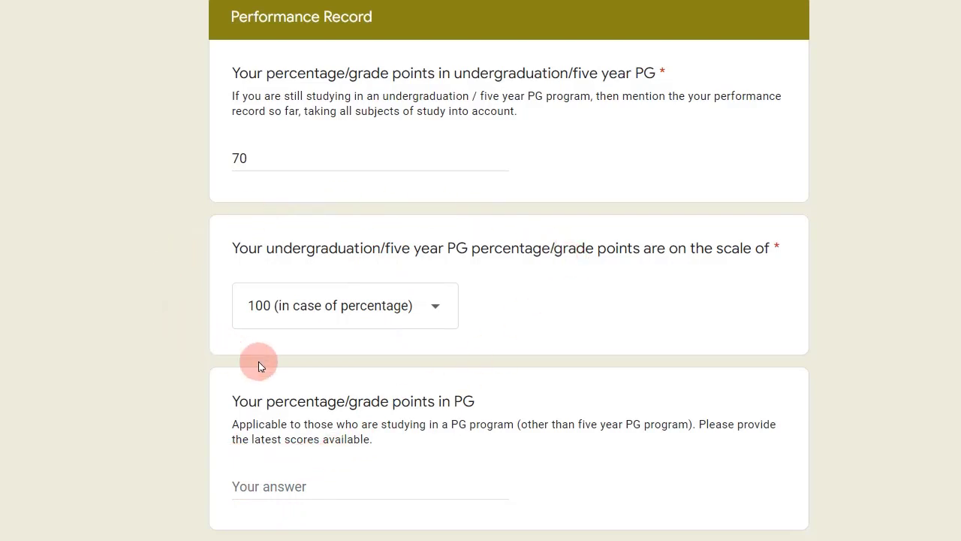
- Set the undergraduate grade scale to 10 and correct the grade from 70 to 7
left_click(347, 331)
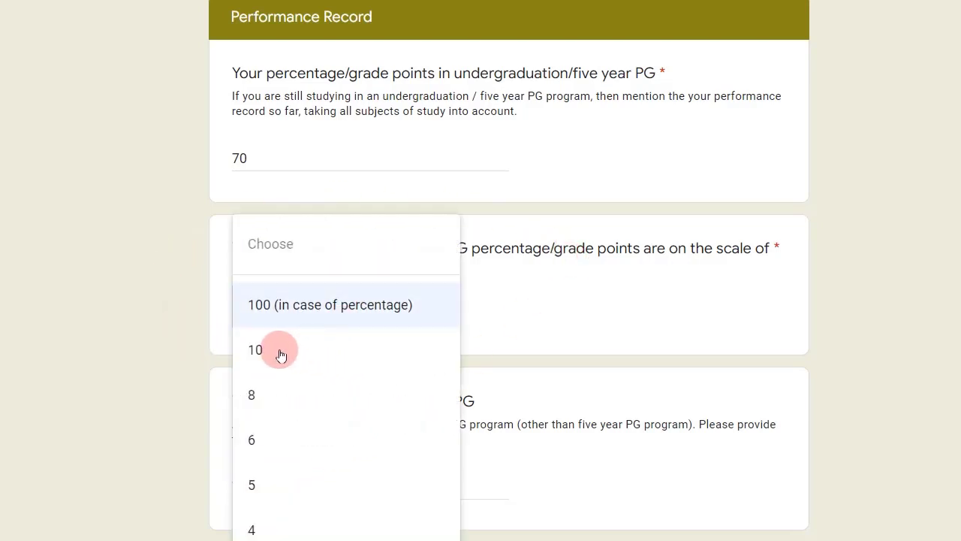
left_click(255, 351)
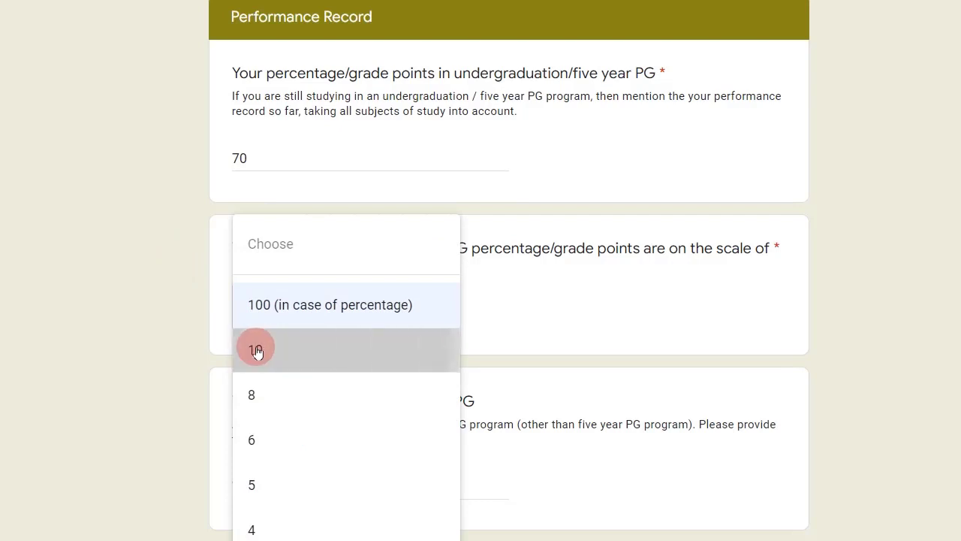
left_click(268, 160)
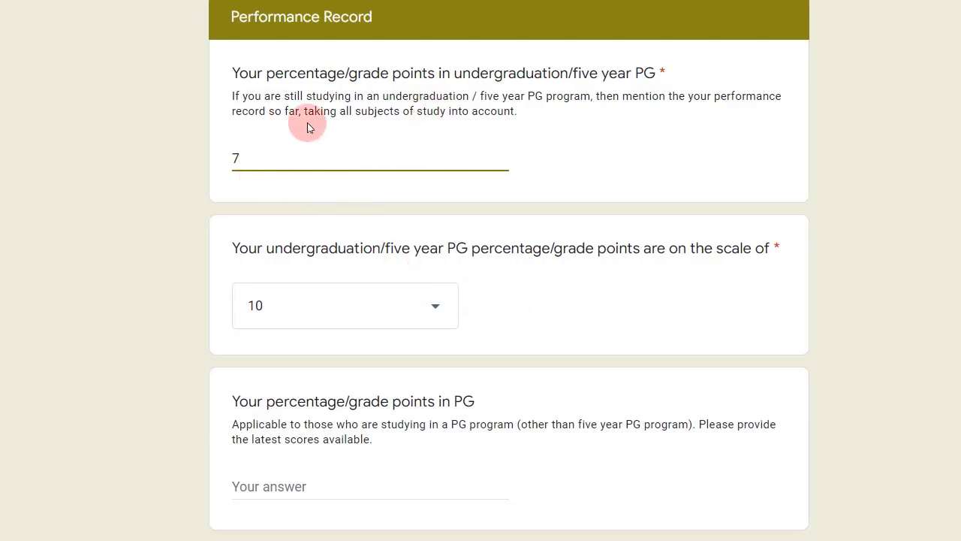
left_click(381, 306)
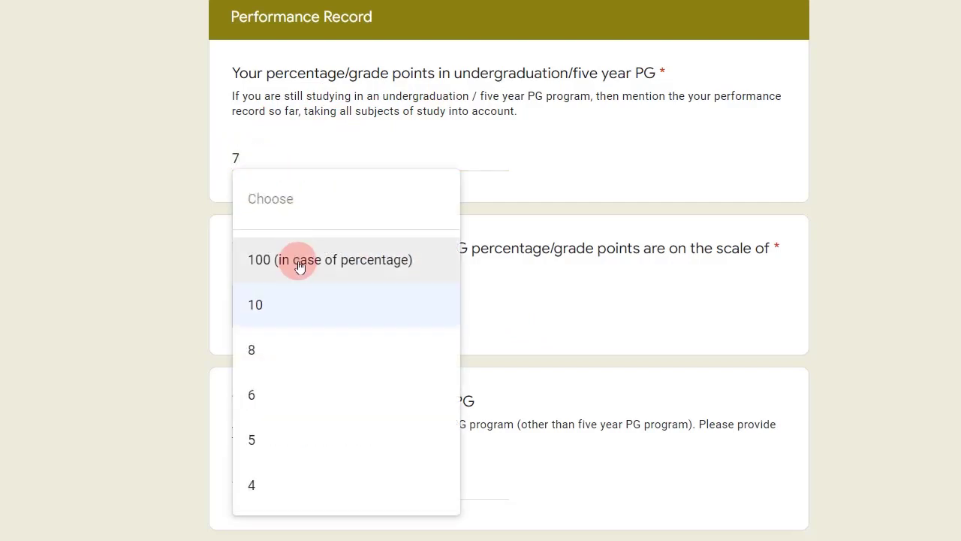
left_click(566, 312)
- Look over the PG grade scale options, leaving them unselected
scroll(566, 309, "down", 2)
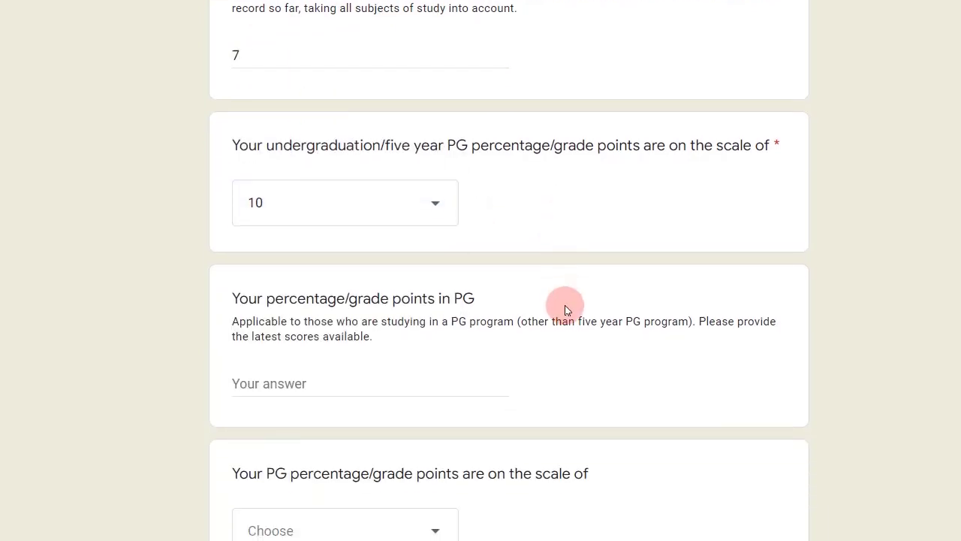
scroll(564, 309, "down", 3)
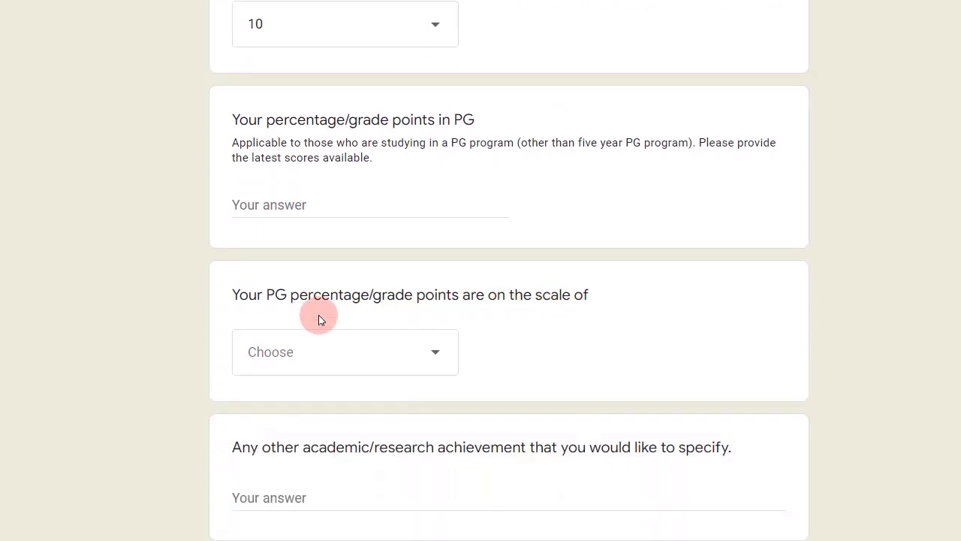
left_click(421, 366)
left_click(518, 334)
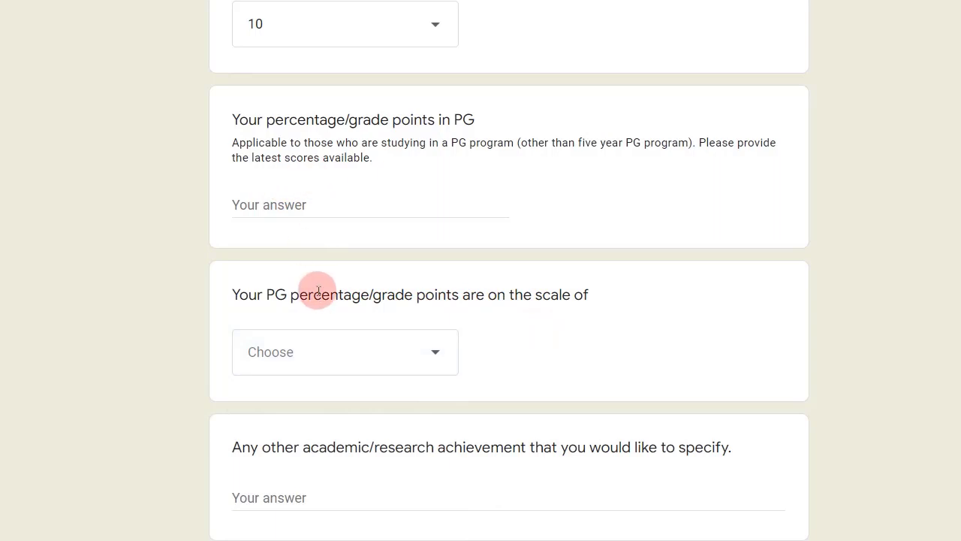
scroll(266, 161, "up", 3)
scroll(350, 270, "down", 4)
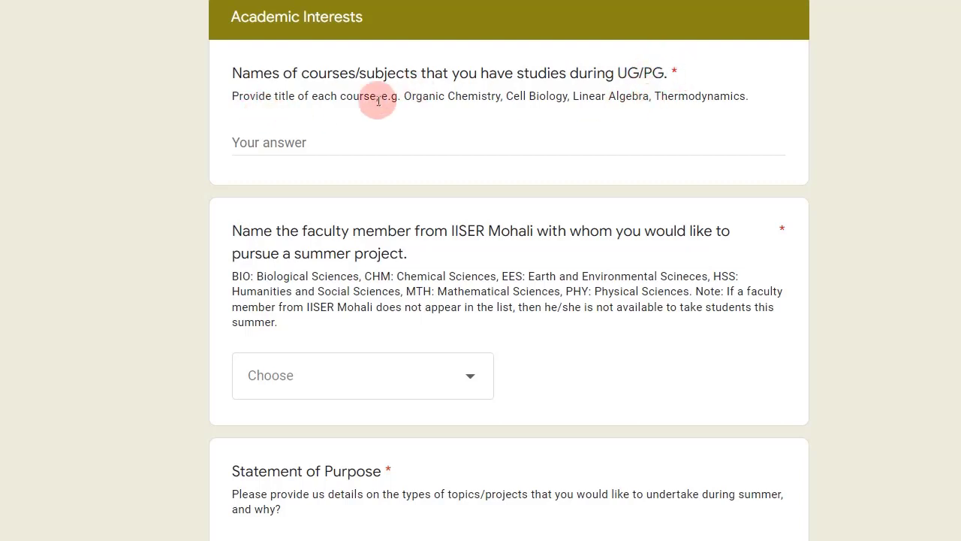
scroll(383, 109, "down", 1)
scroll(381, 111, "up", 1)
scroll(380, 111, "down", 1)
left_click(408, 290)
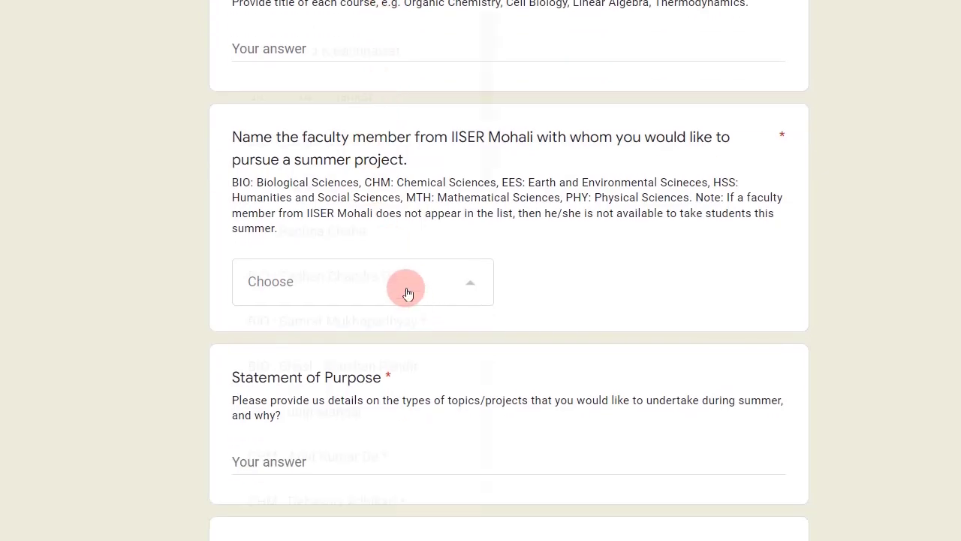
left_click(595, 241)
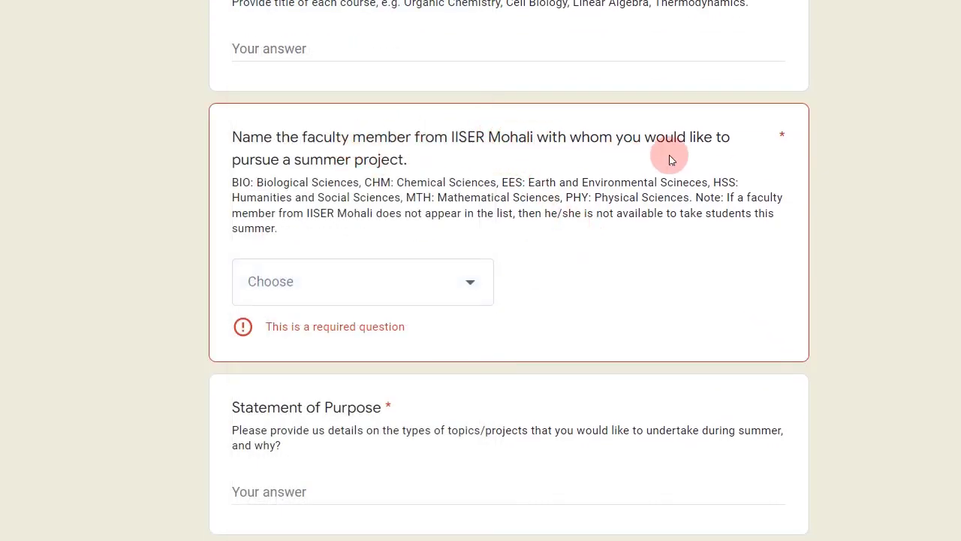
left_click(409, 285)
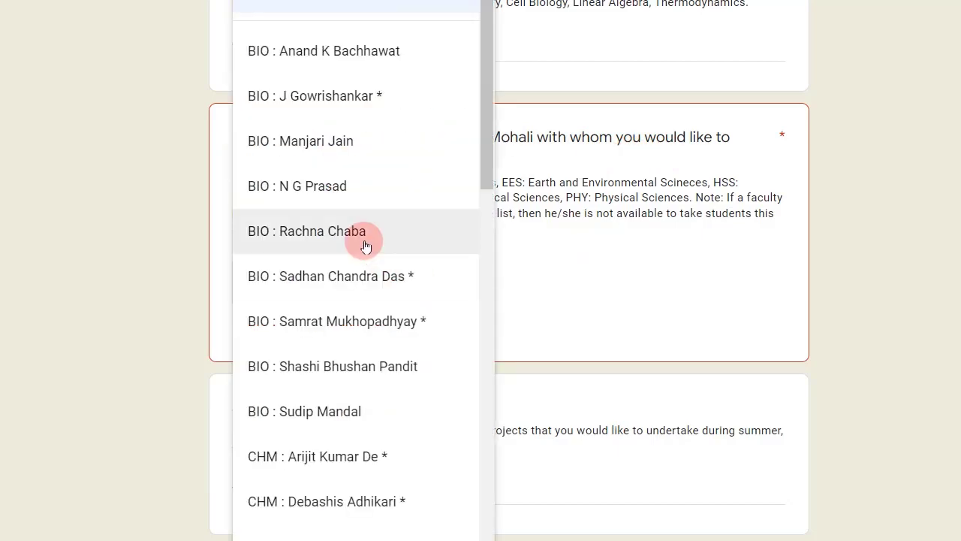
scroll(365, 246, "down", 3)
scroll(366, 246, "down", 18)
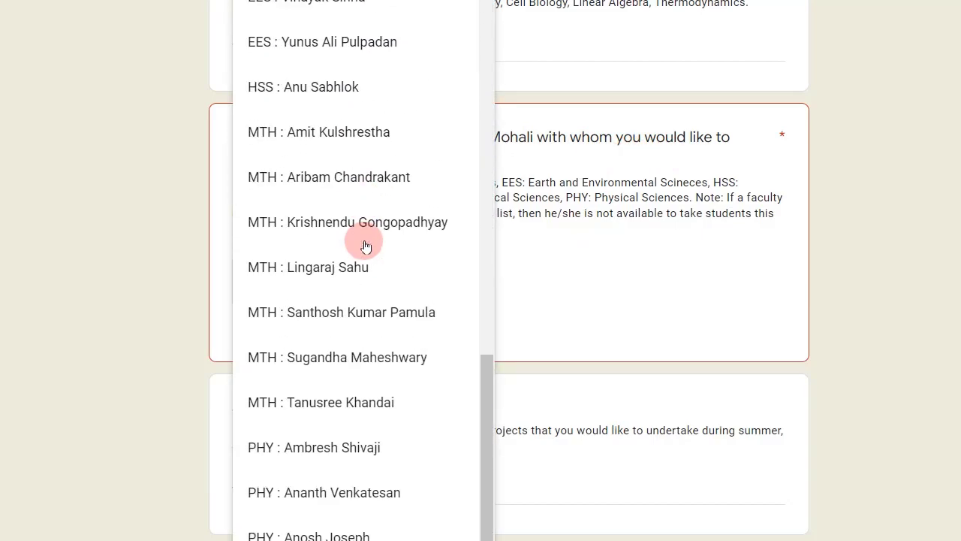
scroll(366, 247, "up", 15)
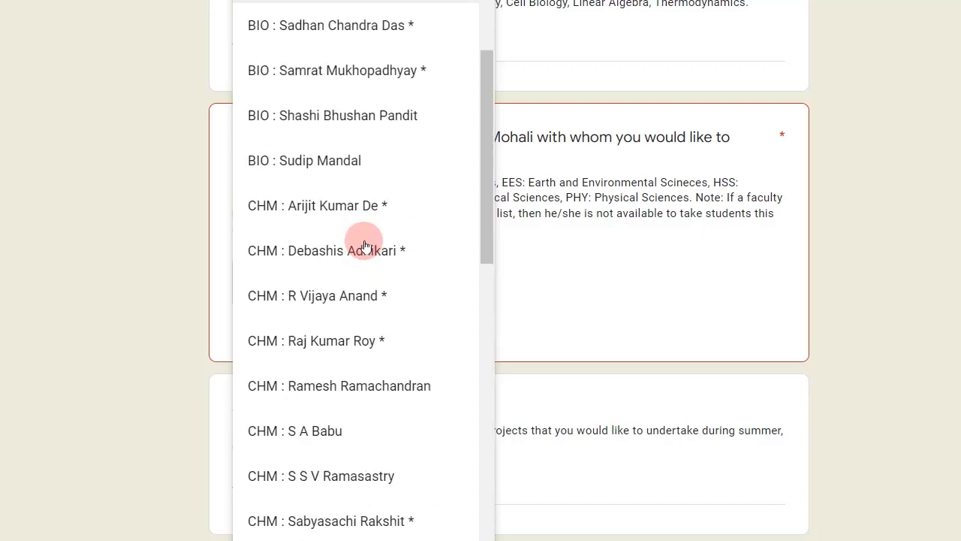
scroll(365, 246, "down", 12)
scroll(366, 244, "up", 4)
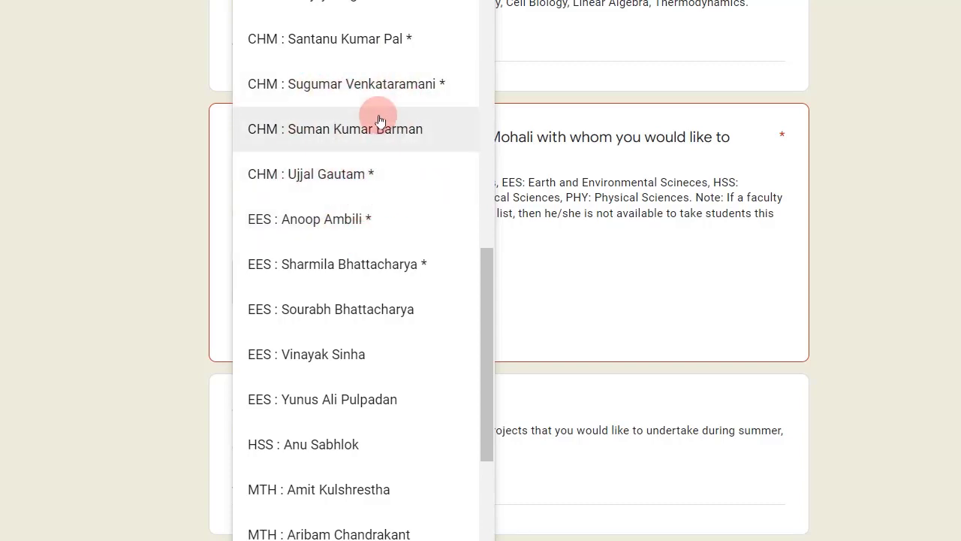
left_click(655, 340)
scroll(655, 340, "down", 4)
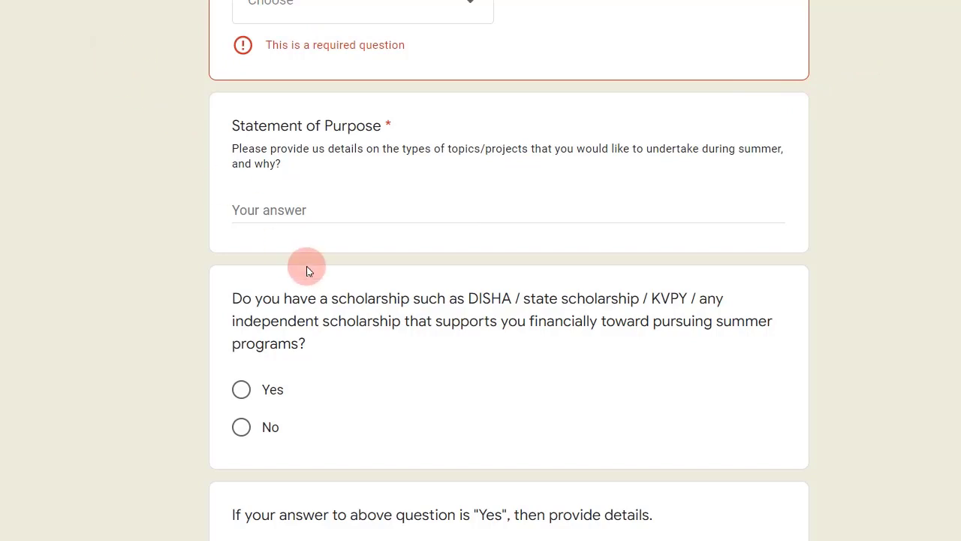
scroll(306, 271, "down", 1)
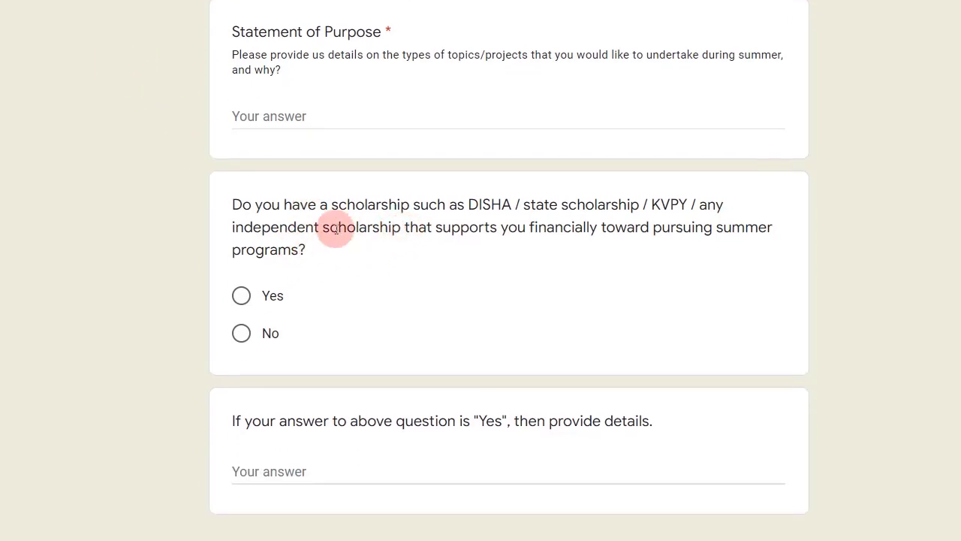